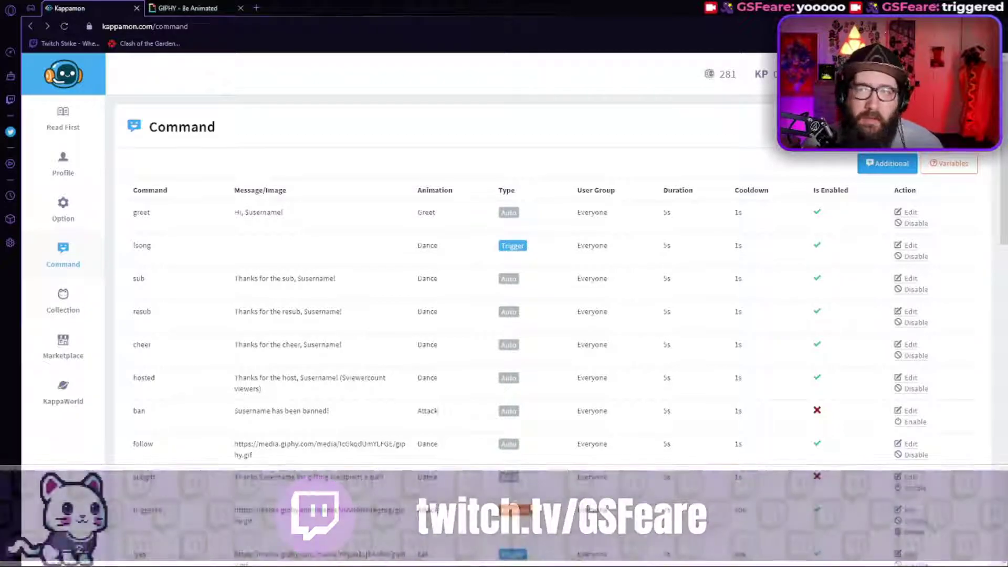
Step: Start a new command with the trigger name !yesreact
{"action": "key", "text": "alt+Right"}
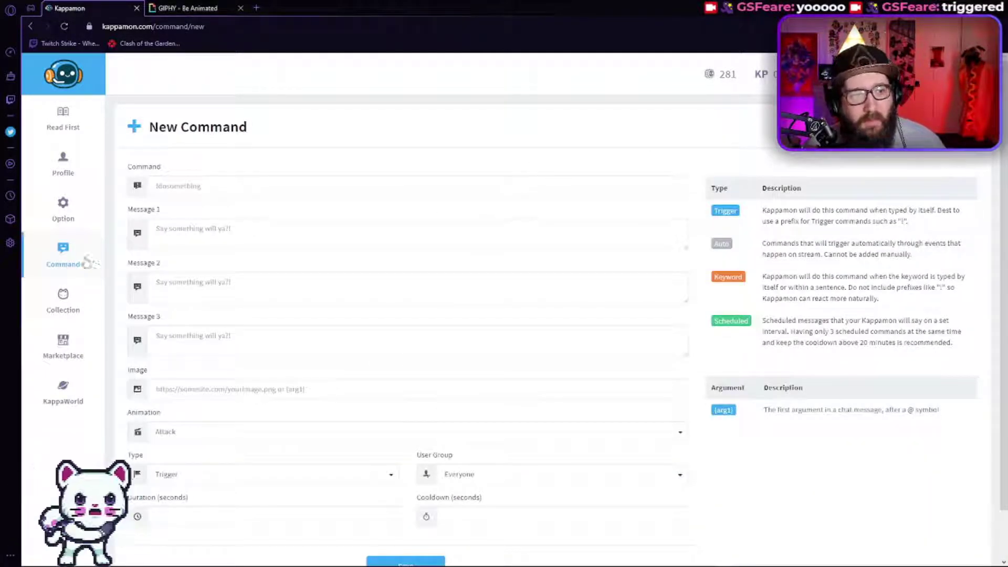
{"action": "left_click", "coordinate": [222, 186]}
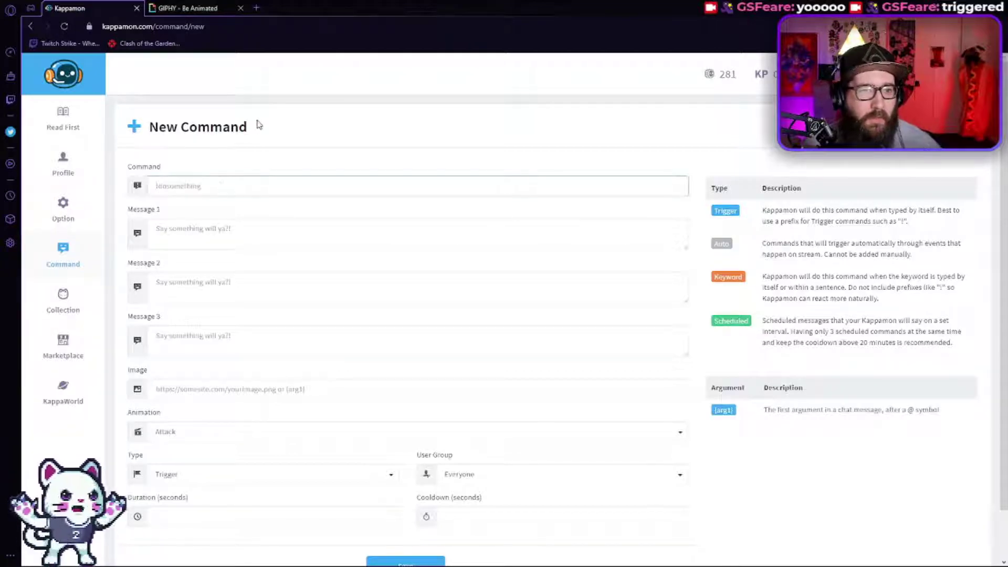
{"action": "type", "text": "!yesre"}
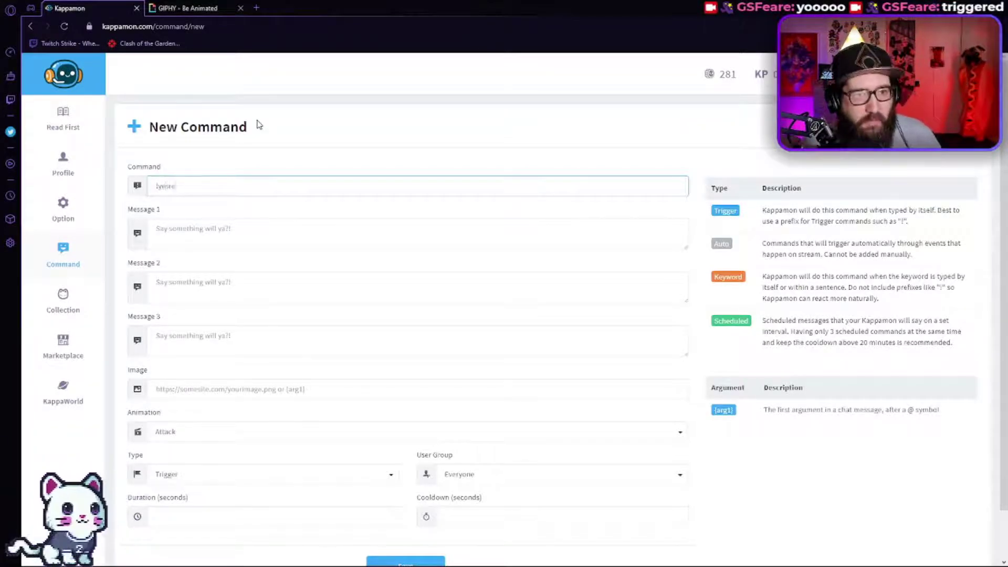
{"action": "type", "text": "act"}
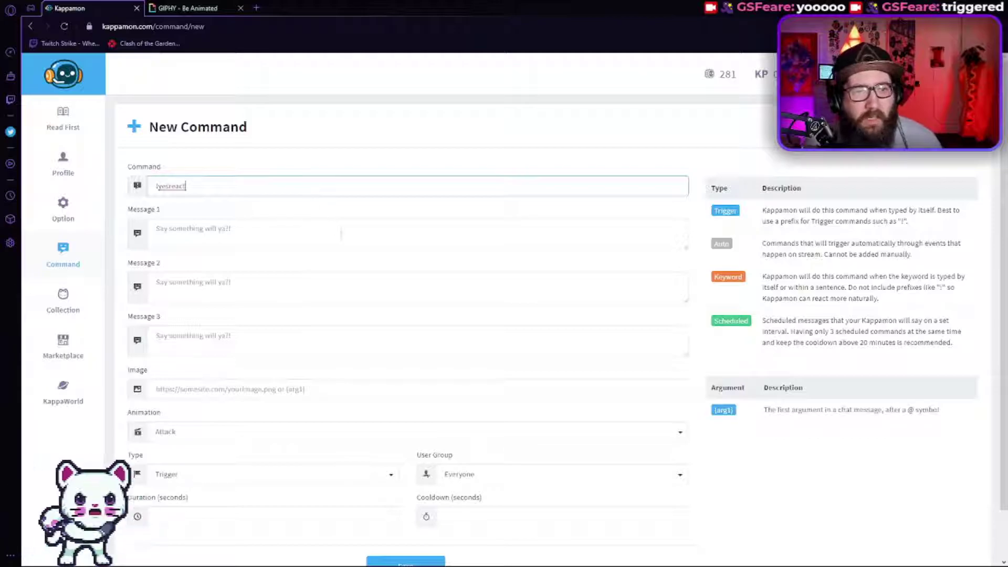
Step: Enter 'YES! $username!' as the command's first message
{"action": "left_click", "coordinate": [341, 235]}
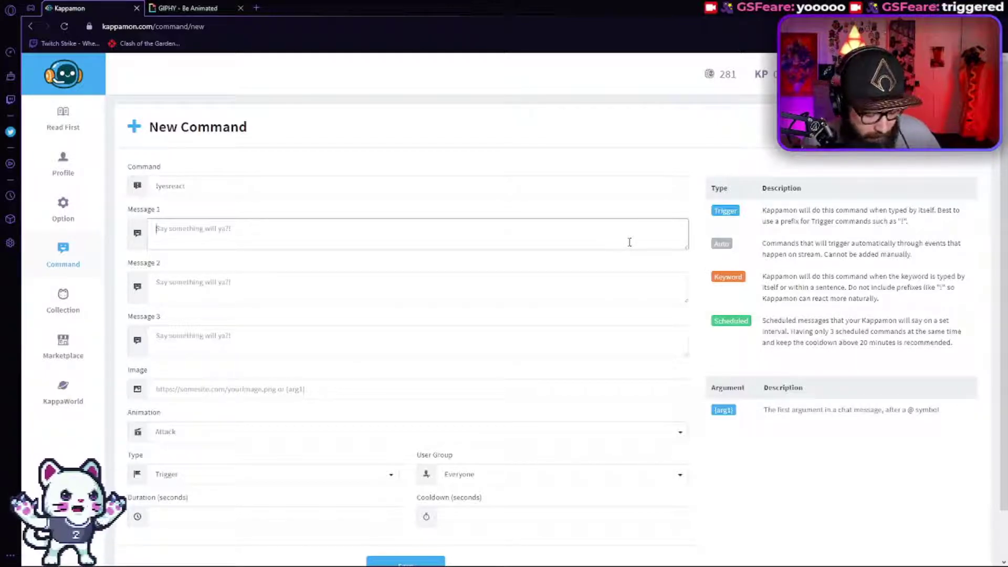
{"action": "type", "text": "YES!"}
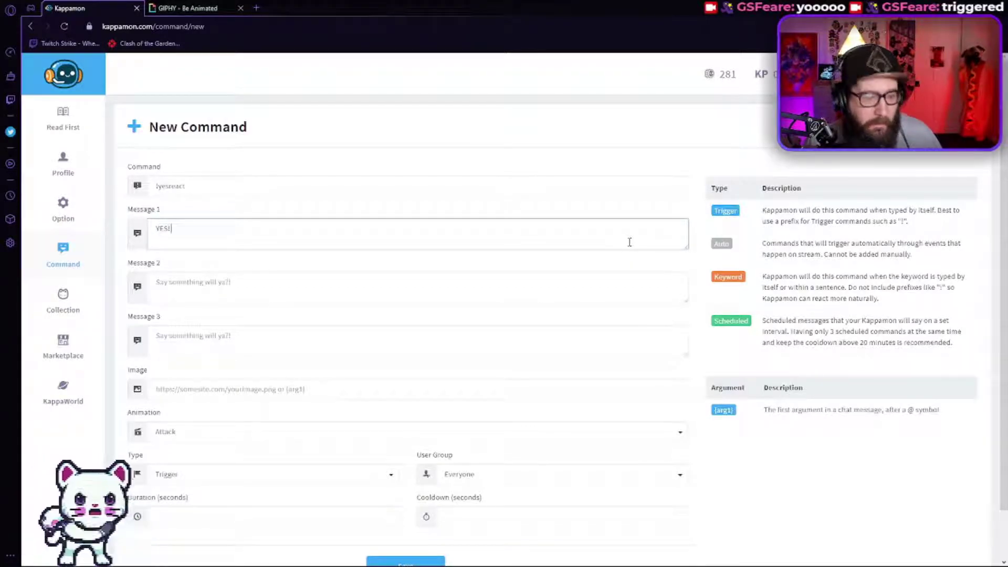
{"action": "type", "text": " $user"}
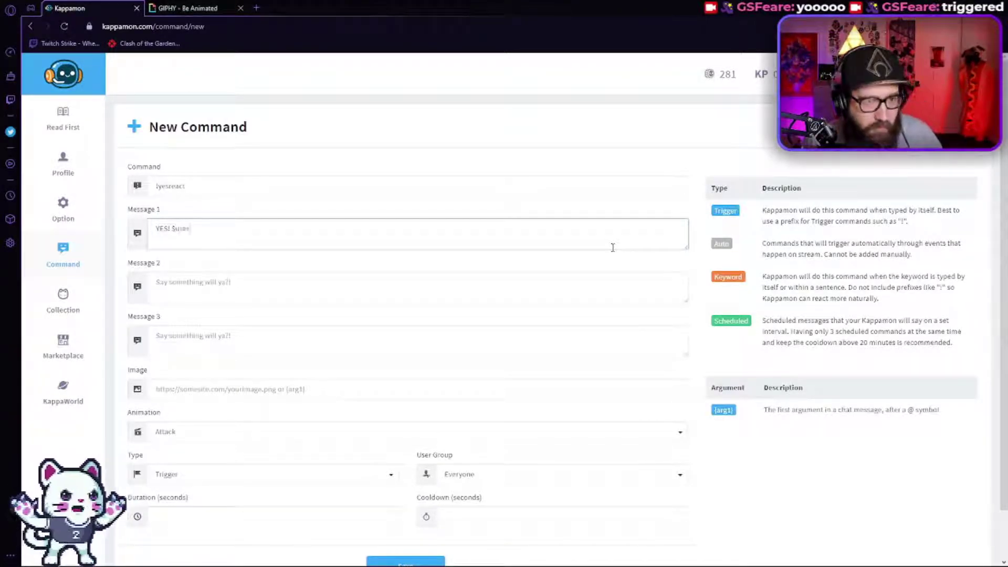
{"action": "type", "text": "name!"}
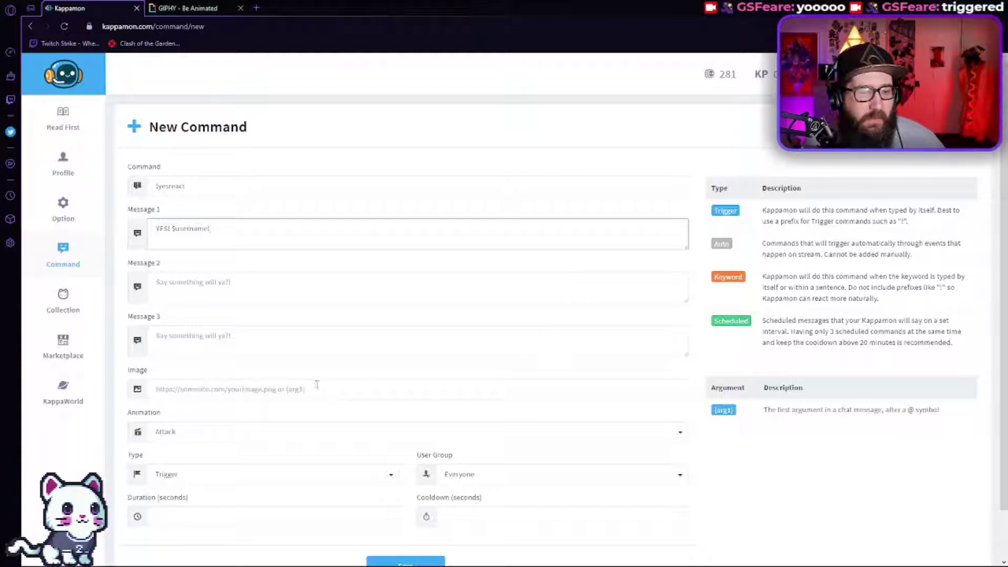
{"action": "left_click", "coordinate": [334, 391]}
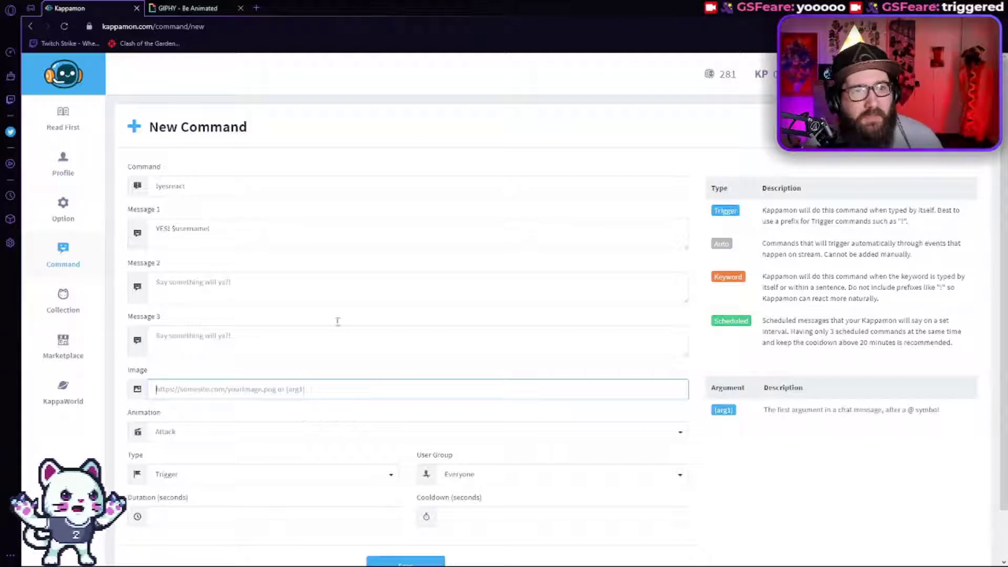
Step: Copy the direct GIF link of GIPHY's Proud Of You Reaction GIF and return to Kappamon
{"action": "left_click", "coordinate": [189, 8]}
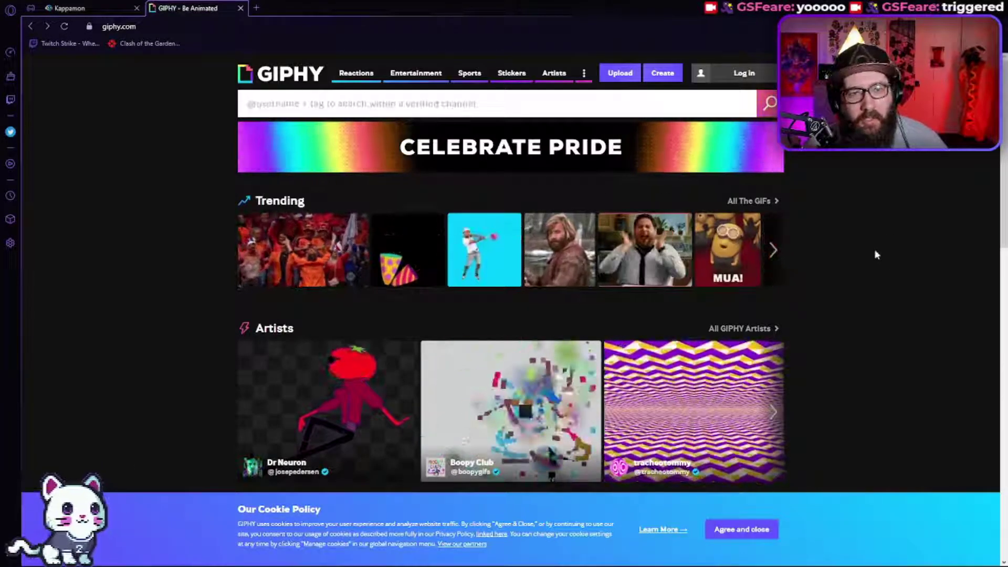
{"action": "left_click", "coordinate": [558, 261]}
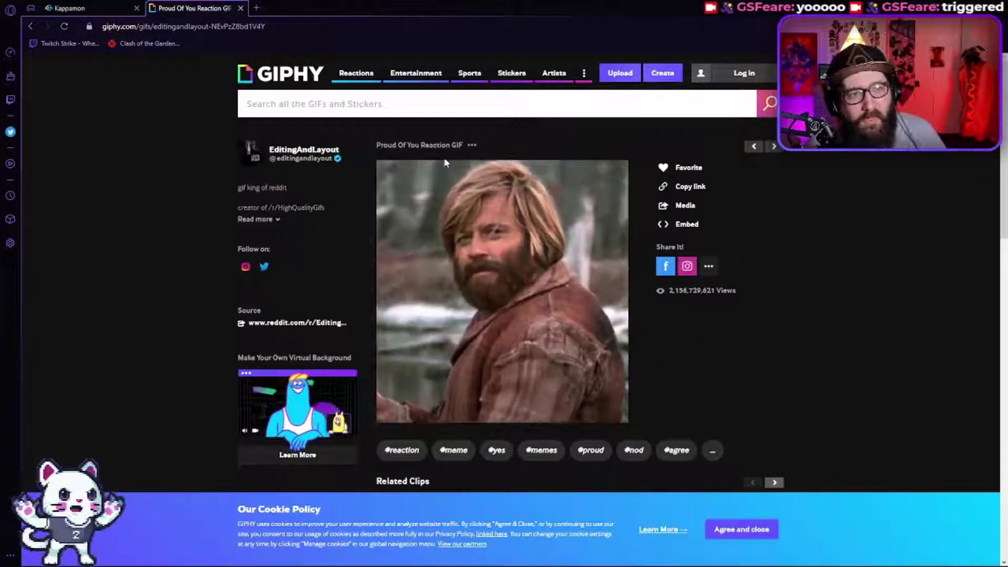
{"action": "left_click", "coordinate": [686, 187]}
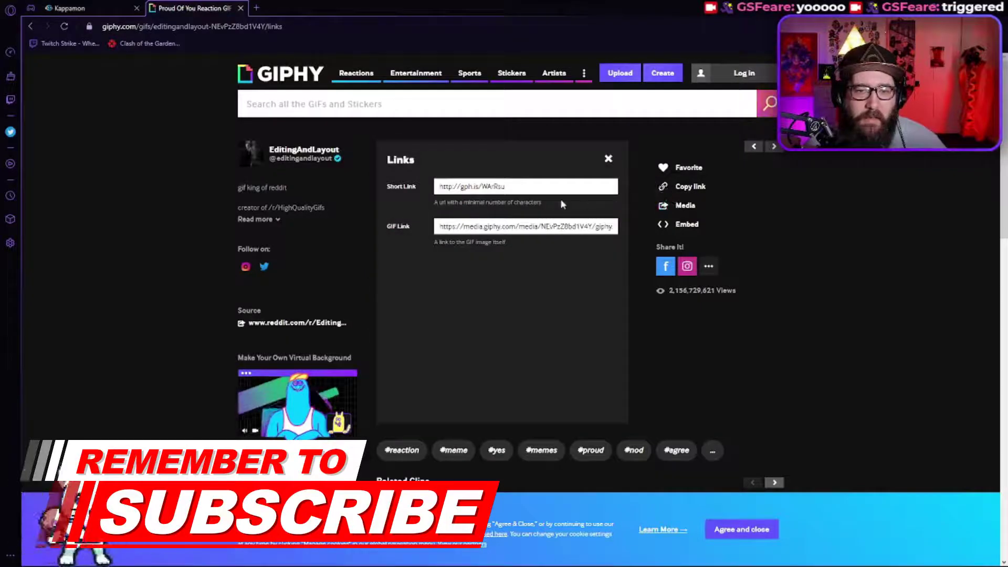
{"action": "left_click", "coordinate": [599, 226]}
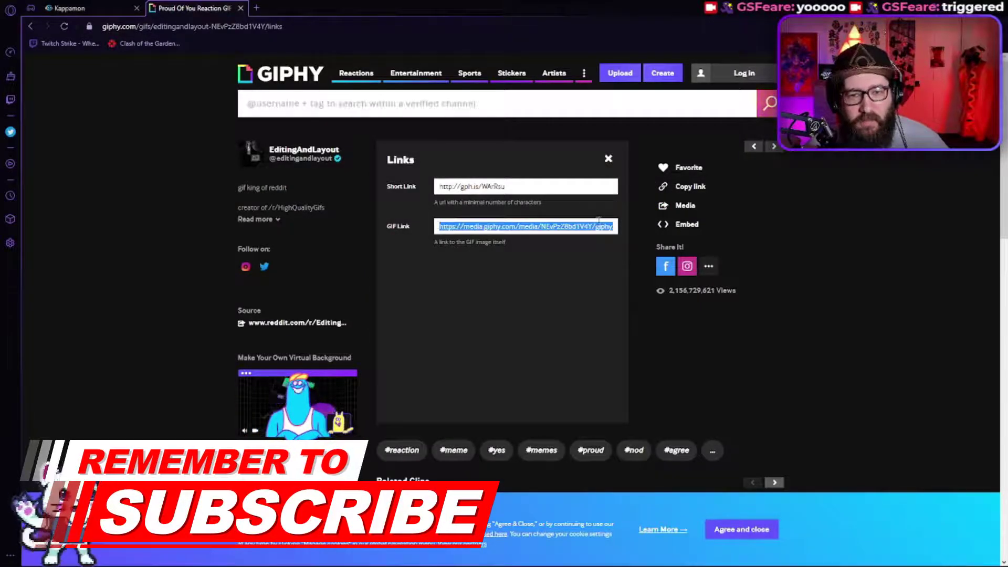
{"action": "key", "text": "ctrl+c"}
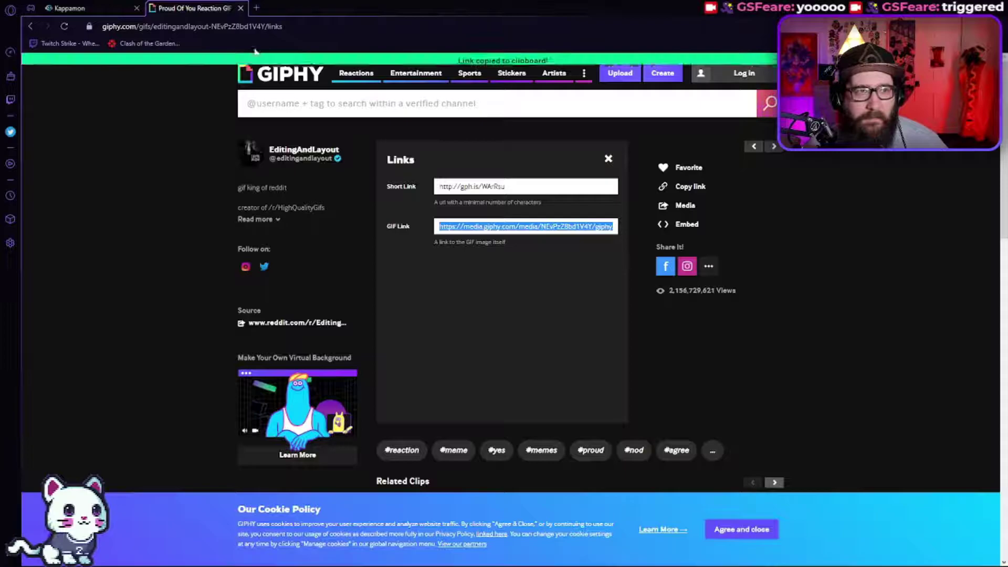
{"action": "left_click", "coordinate": [103, 7]}
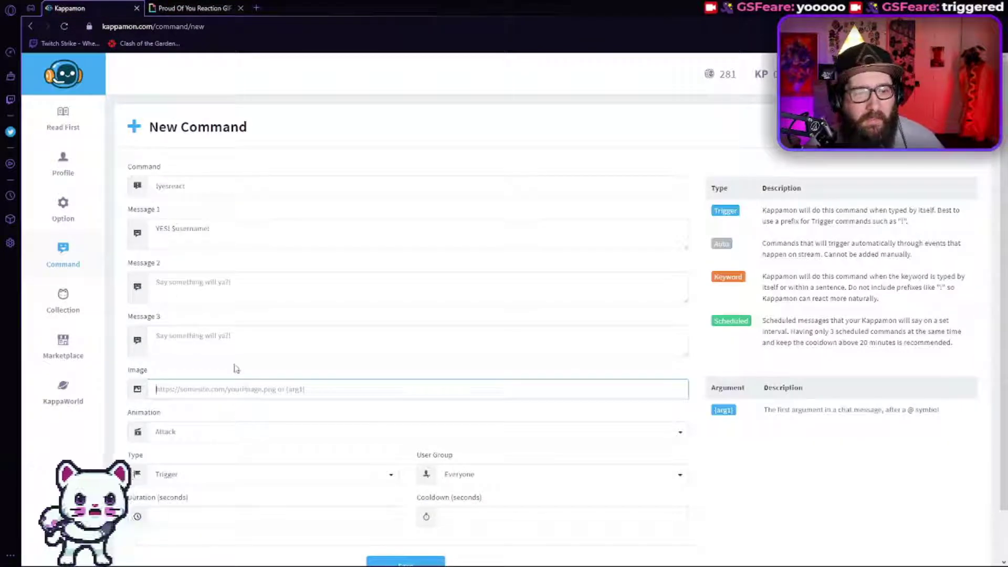
Step: Paste the GIPHY link as the command image, choose the Eat animation, and keep type Trigger
{"action": "key", "text": "ctrl+v"}
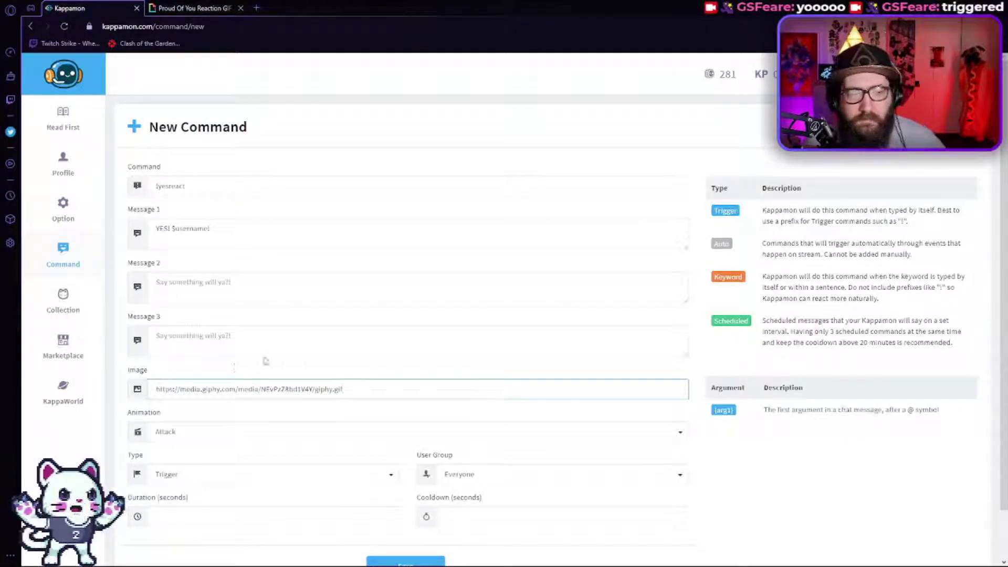
{"action": "left_click", "coordinate": [344, 376]}
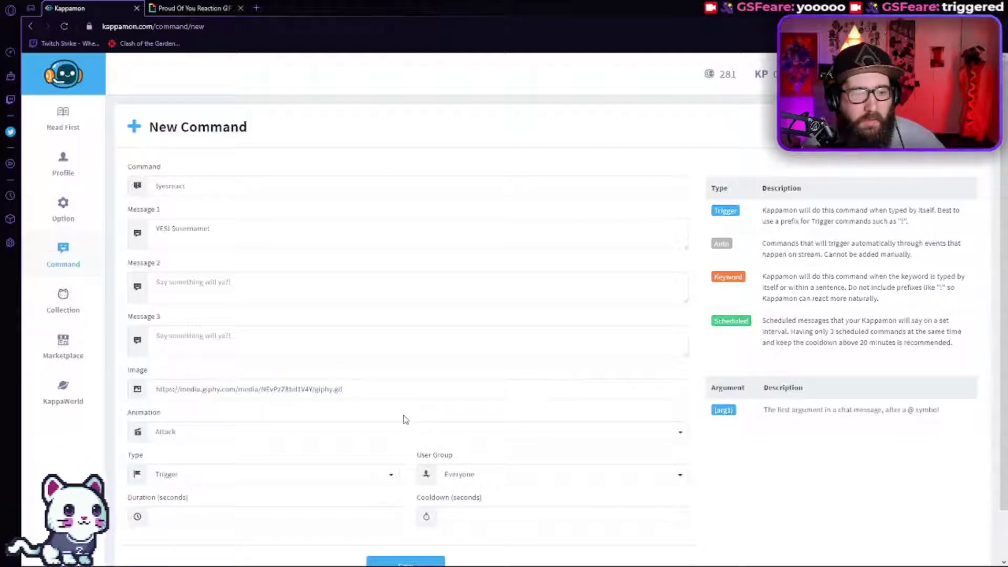
{"action": "left_click", "coordinate": [520, 434]}
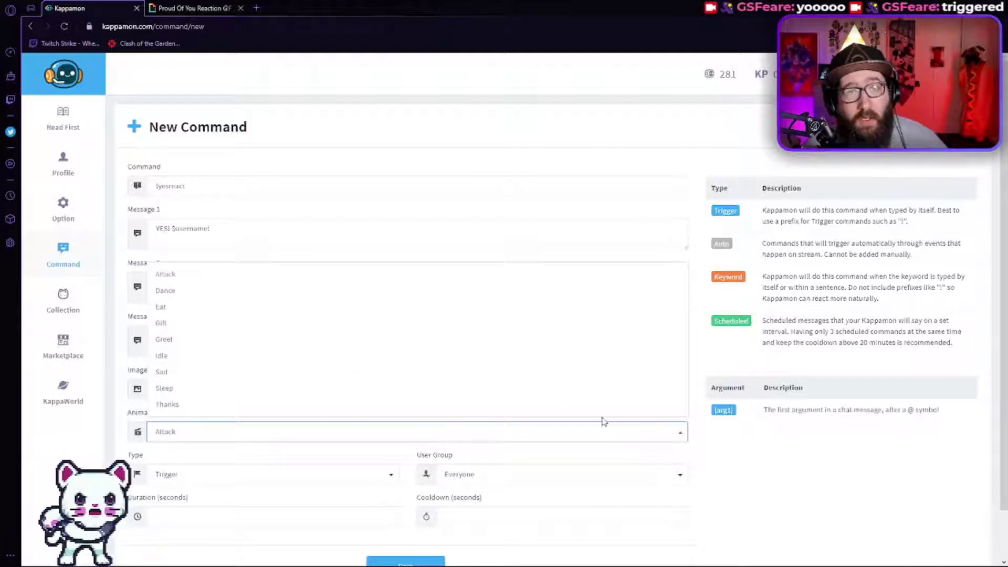
{"action": "left_click", "coordinate": [200, 309]}
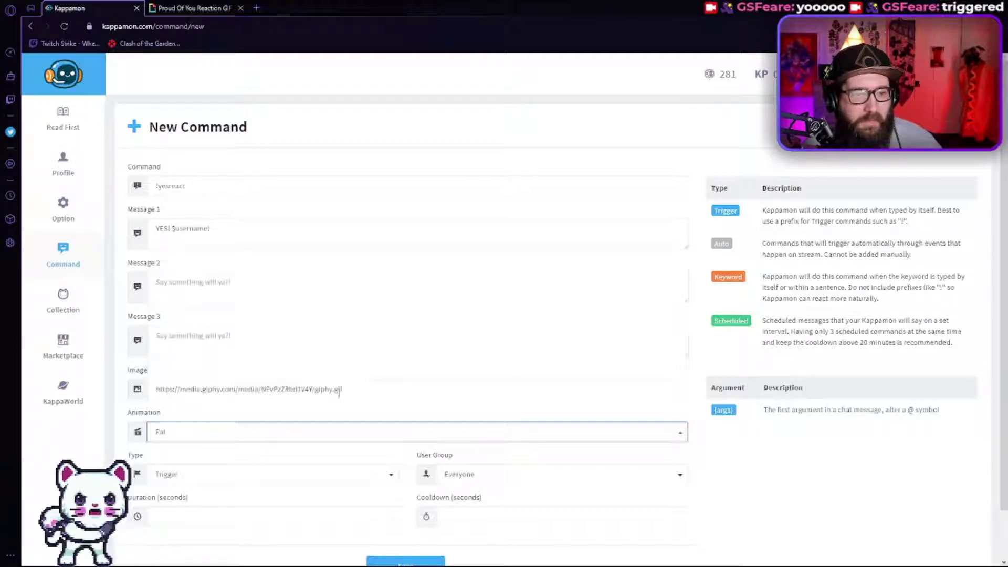
{"action": "left_click", "coordinate": [345, 474]}
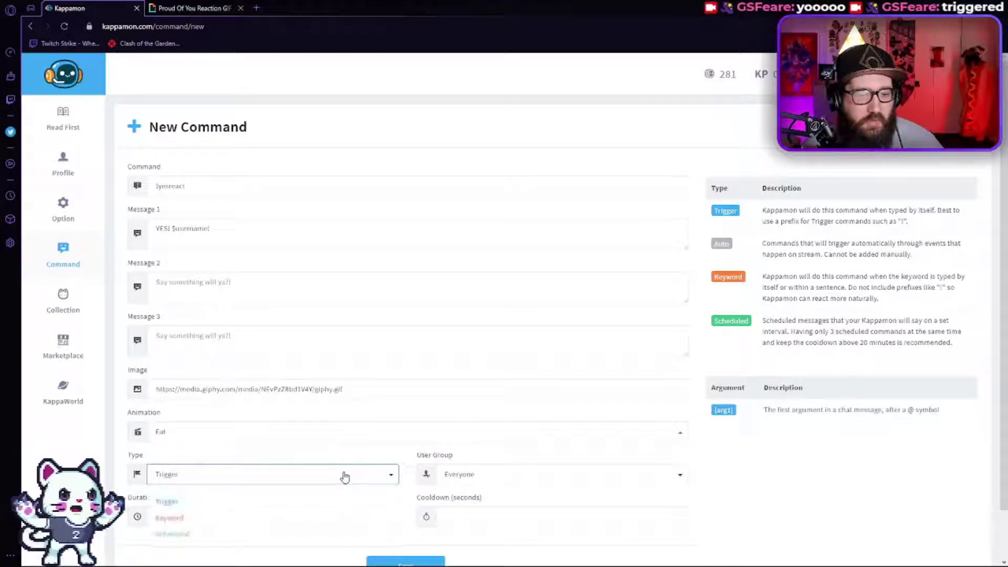
{"action": "scroll", "coordinate": [349, 473], "scroll_direction": "down", "scroll_amount": 1}
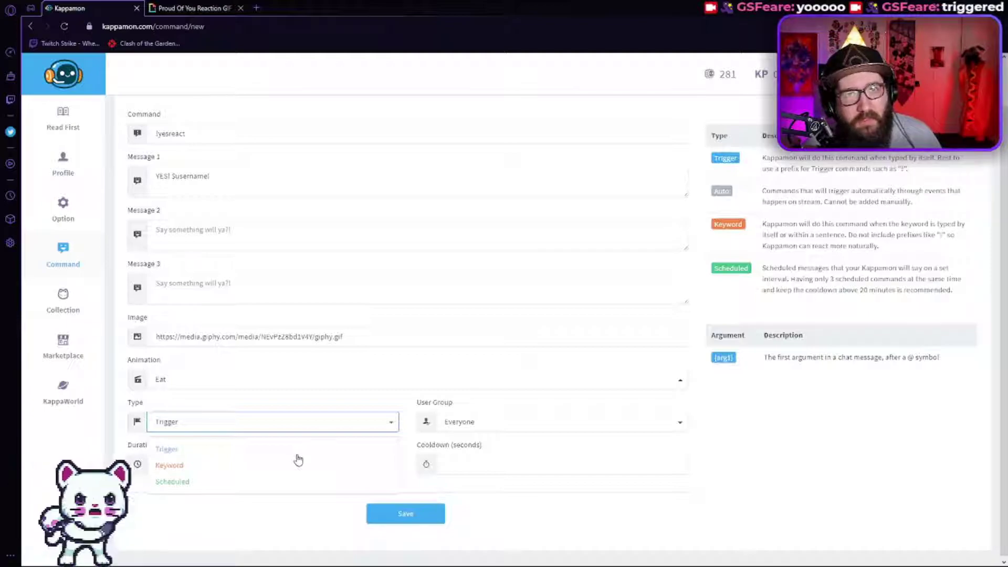
Step: Keep Trigger as the command type and Everyone as the user group
{"action": "left_click", "coordinate": [248, 453]}
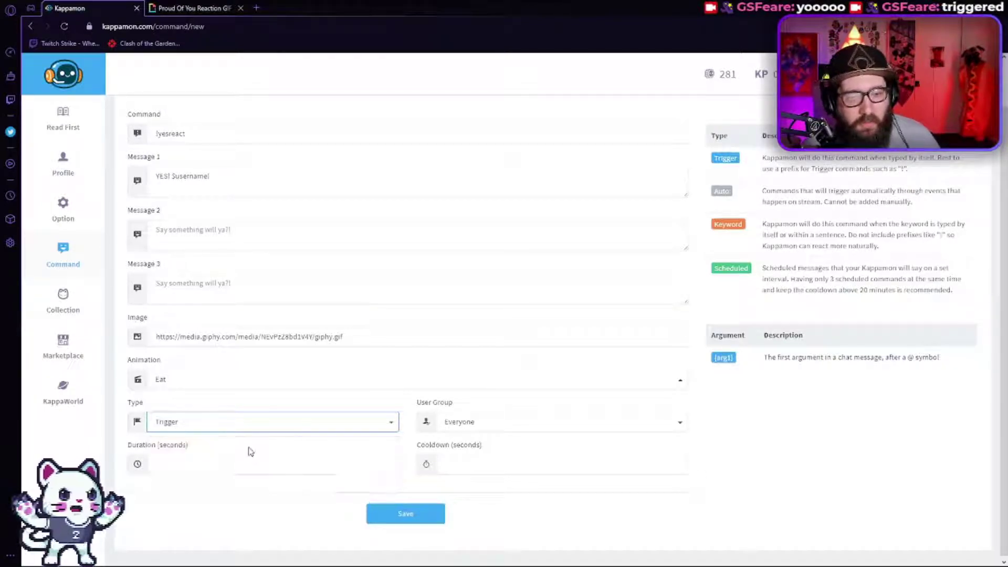
{"action": "left_click", "coordinate": [577, 426]}
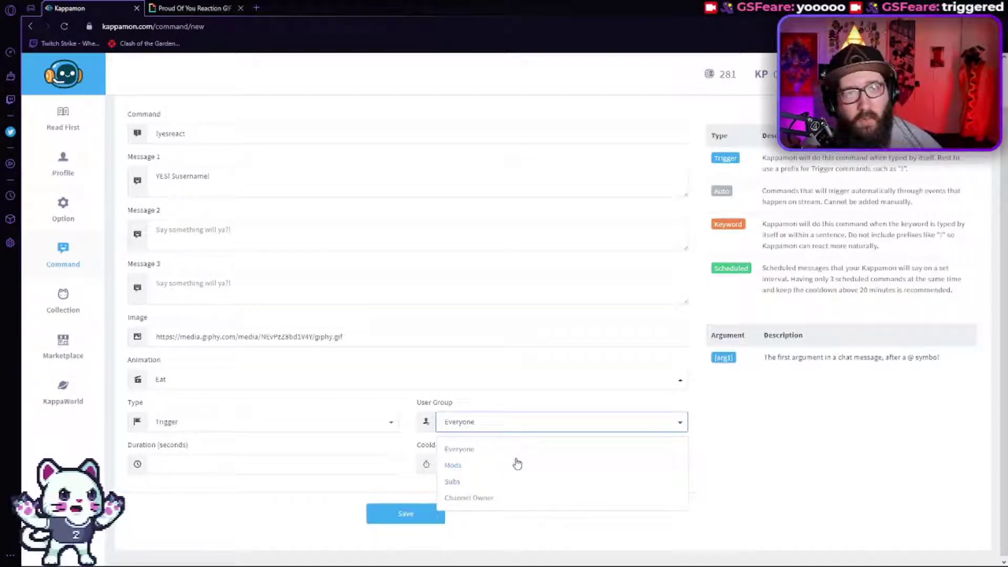
{"action": "left_click", "coordinate": [559, 404]}
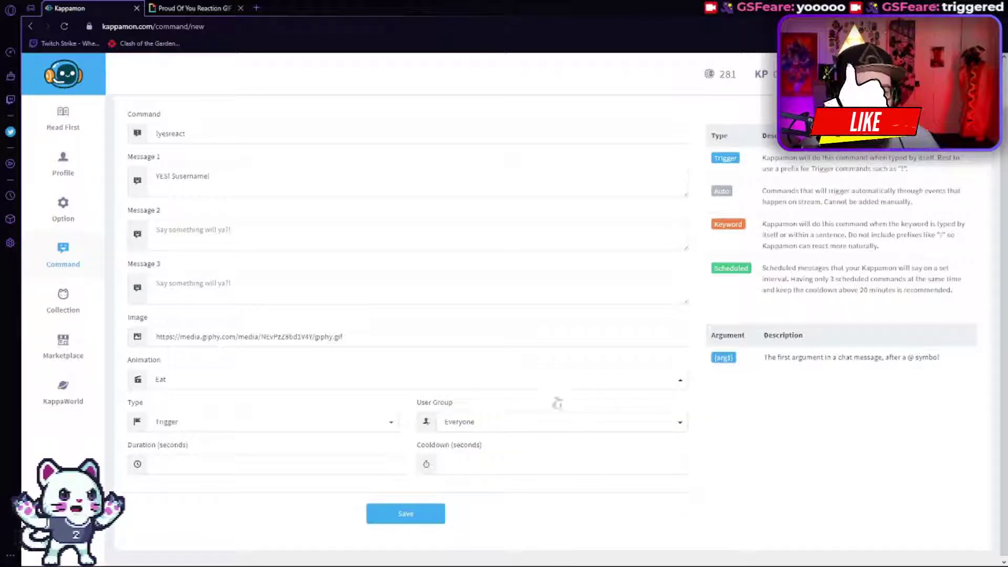
Step: Set a 3-second duration and 1-second cooldown, then save the command
{"action": "left_click", "coordinate": [276, 465]}
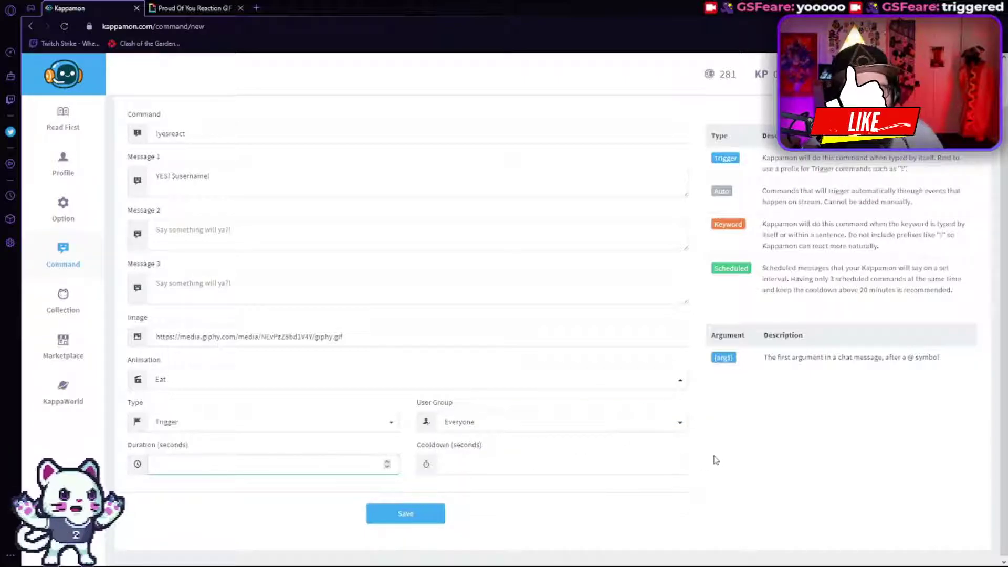
{"action": "type", "text": "3"}
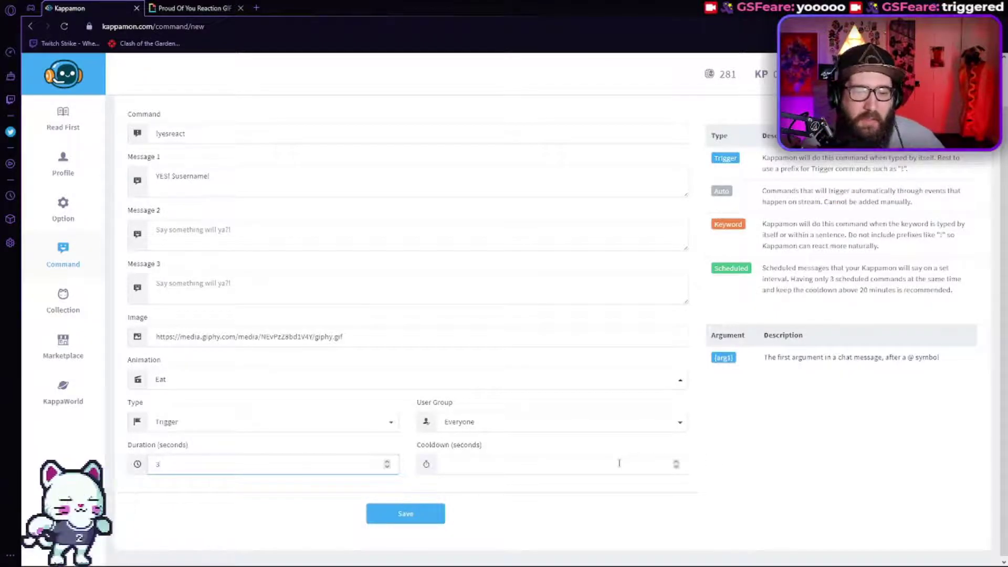
{"action": "left_click", "coordinate": [619, 463]}
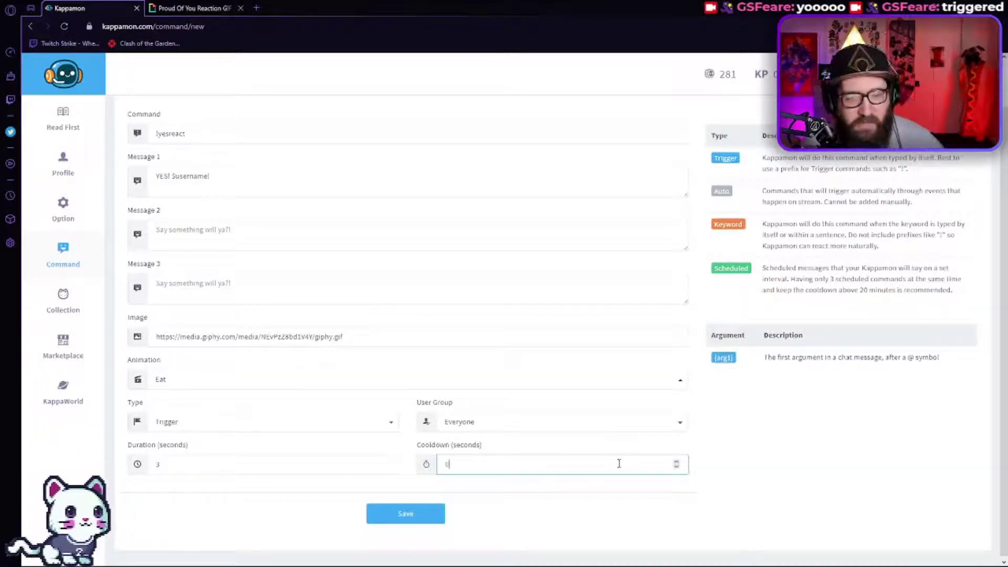
{"action": "left_click", "coordinate": [434, 517]}
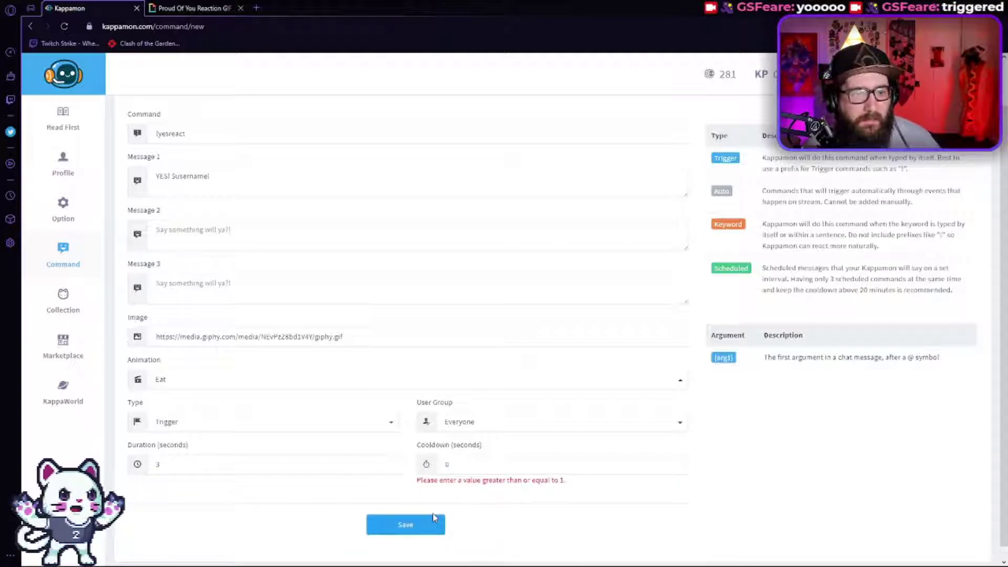
{"action": "left_click", "coordinate": [496, 463]}
{"action": "key", "text": "BackSpace"}
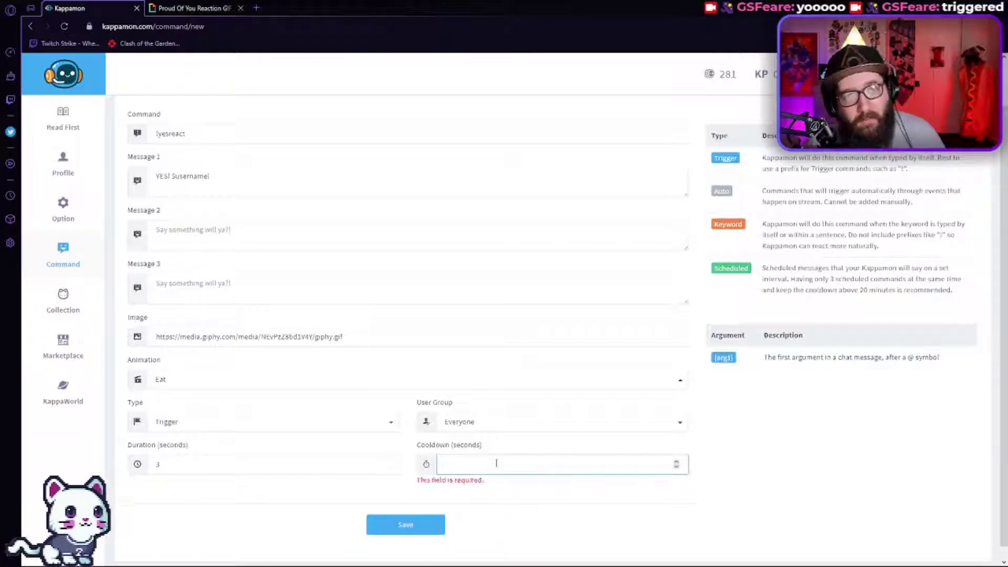
{"action": "type", "text": "1"}
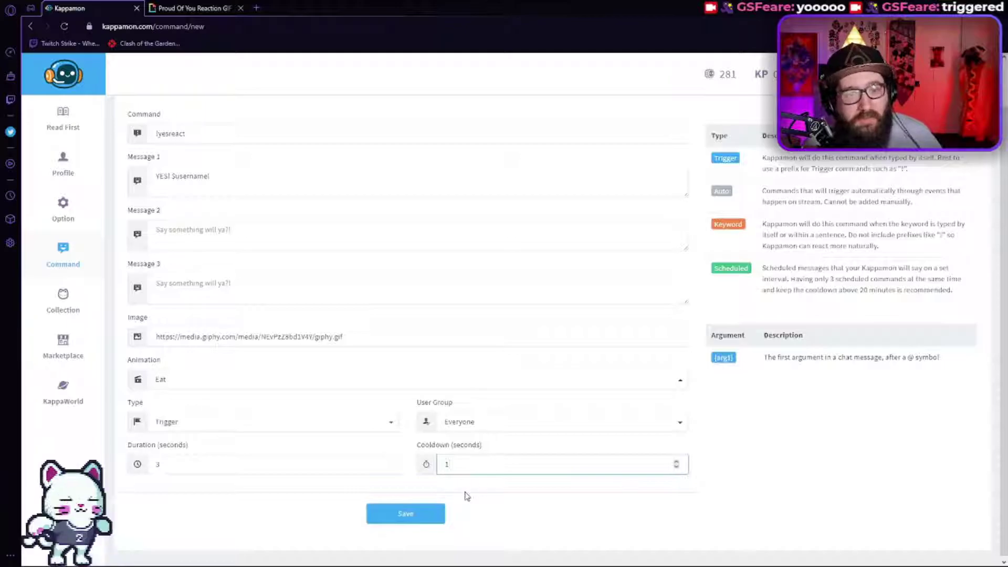
{"action": "left_click", "coordinate": [434, 515]}
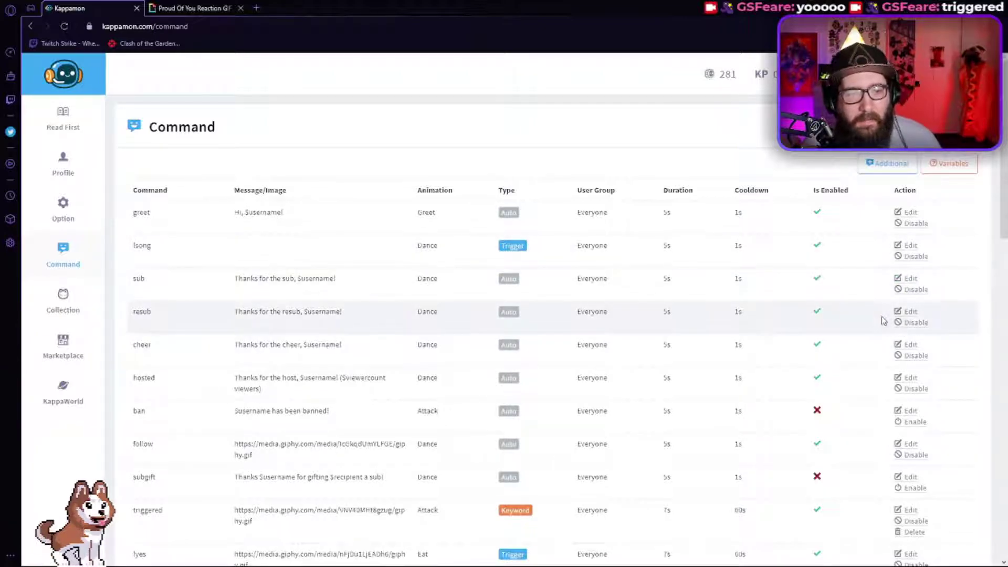
{"action": "scroll", "coordinate": [893, 323], "scroll_direction": "down", "scroll_amount": 6}
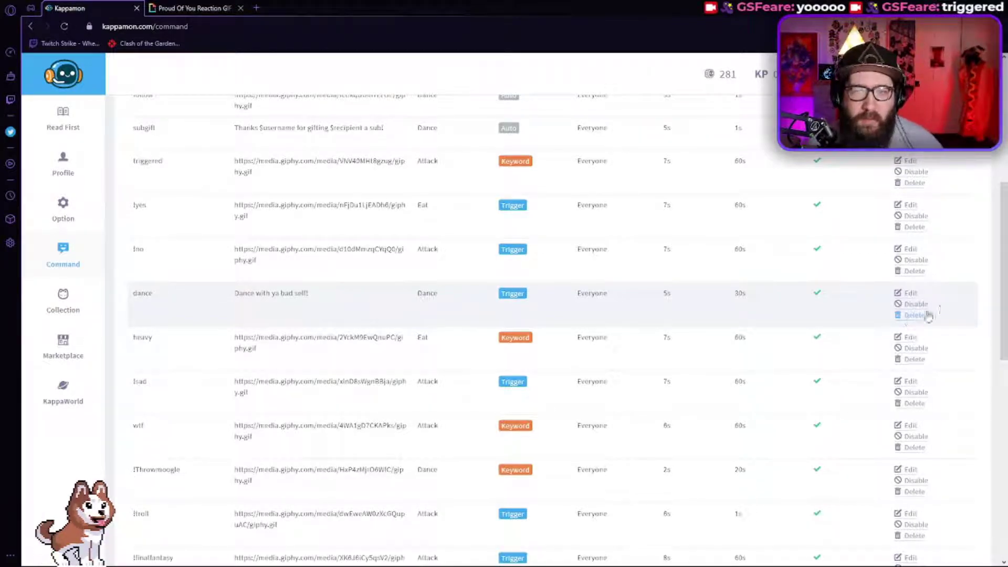
{"action": "scroll", "coordinate": [1003, 192], "scroll_direction": "up", "scroll_amount": 5}
{"action": "scroll", "coordinate": [1003, 193], "scroll_direction": "up", "scroll_amount": 1}
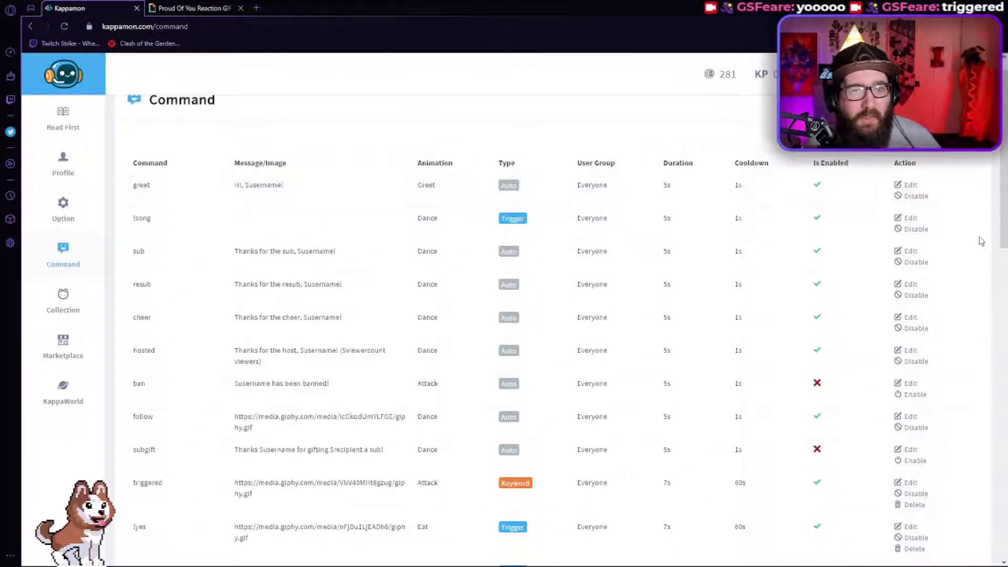
{"action": "scroll", "coordinate": [992, 192], "scroll_direction": "up", "scroll_amount": 1}
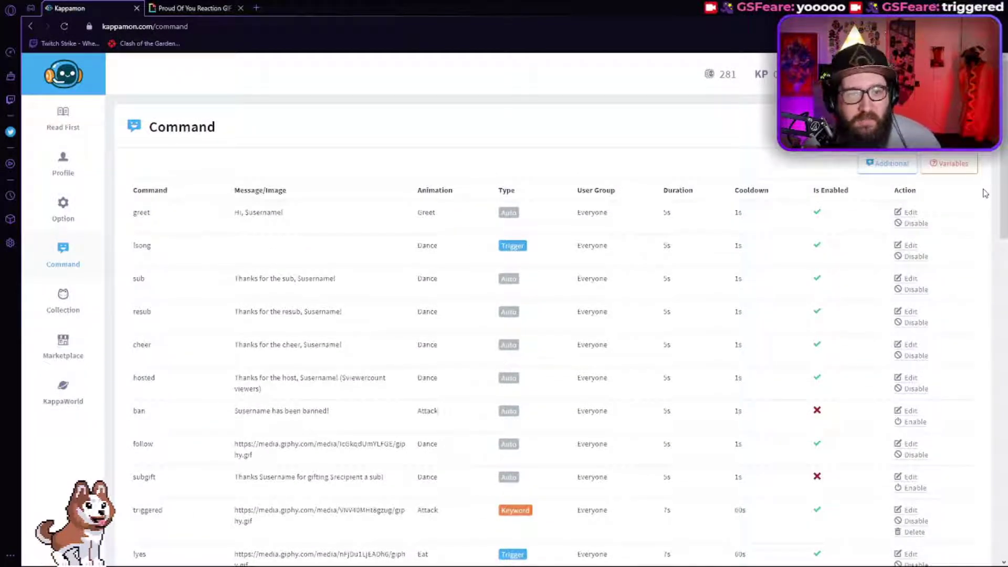